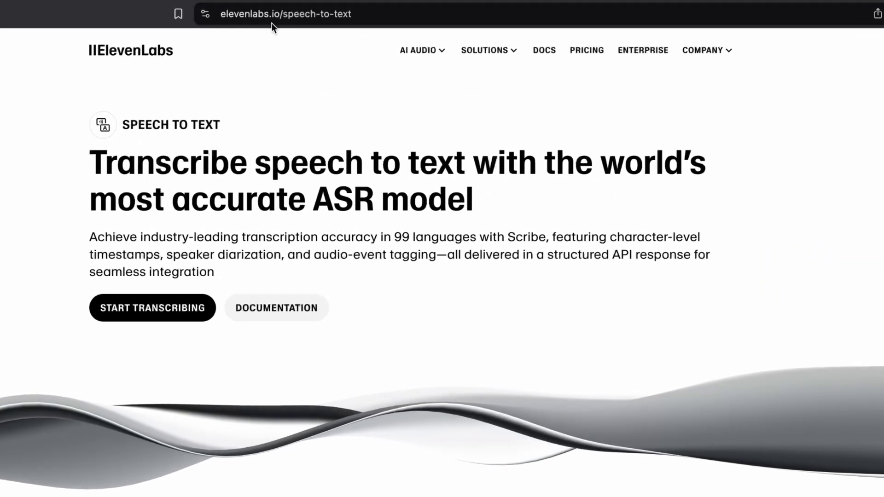
Go from the Speech to Text product page into the ElevenLabs app and open its Speech to Text tool.
scroll(413, 248, "down", 1)
scroll(411, 244, "down", 2)
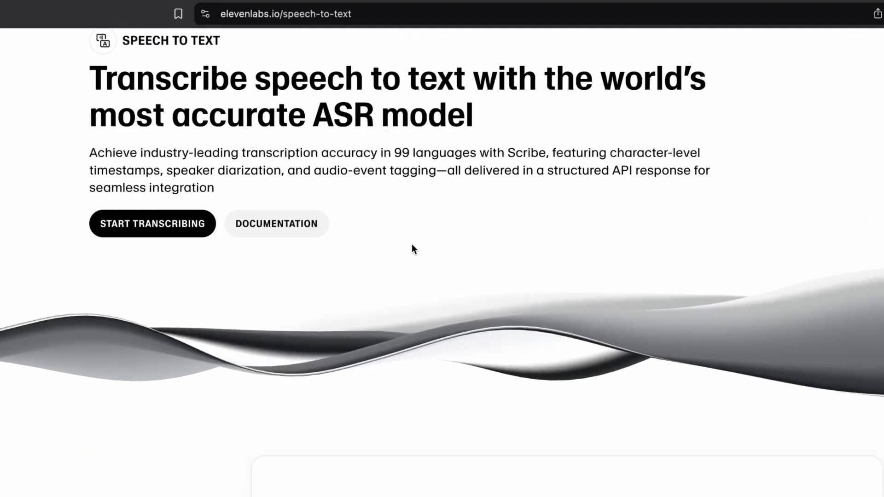
scroll(412, 244, "up", 3)
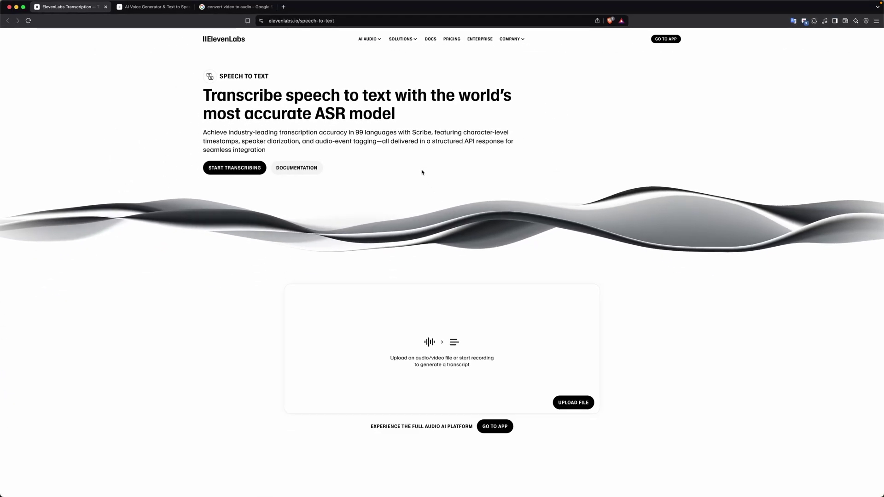
scroll(423, 174, "down", 2)
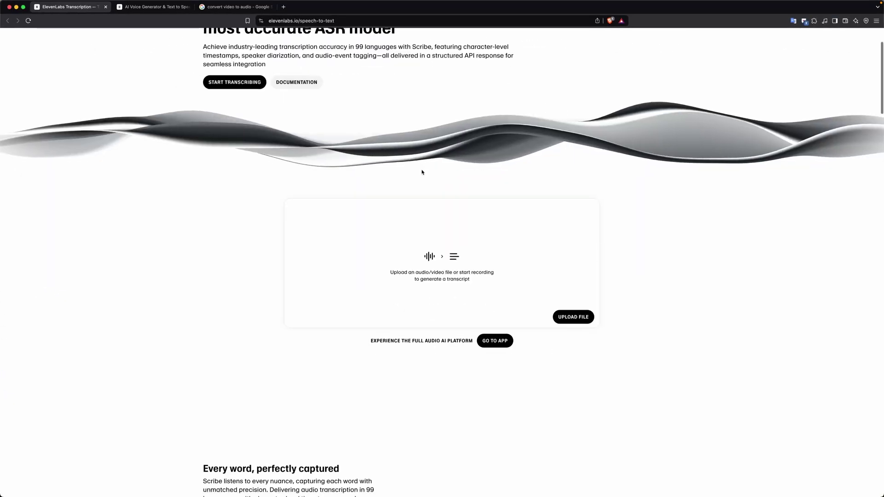
scroll(422, 173, "up", 2)
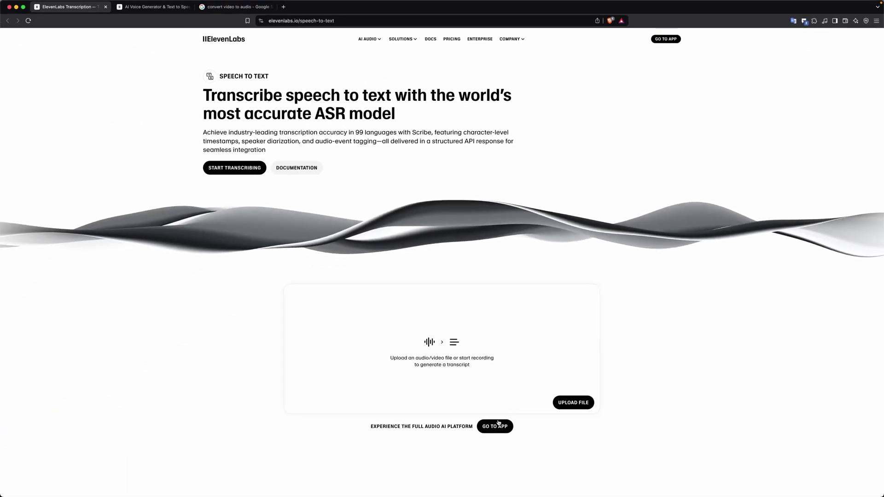
left_click(492, 434)
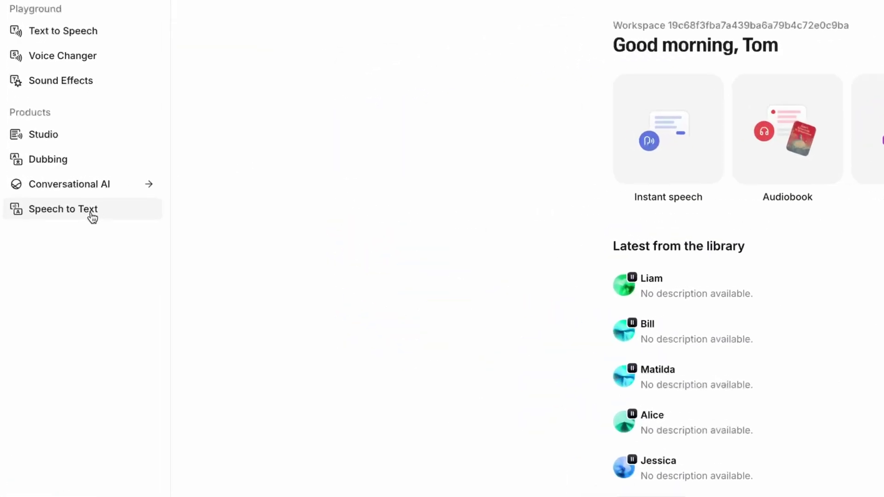
left_click(92, 216)
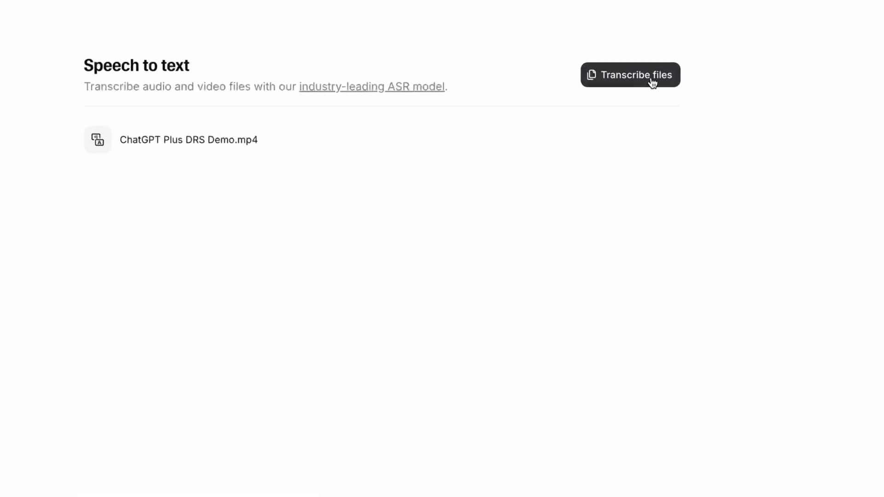
Start a new file transcription and add the video ChatGPT Plus DRS Demo from the RenderOutput folder.
left_click(653, 83)
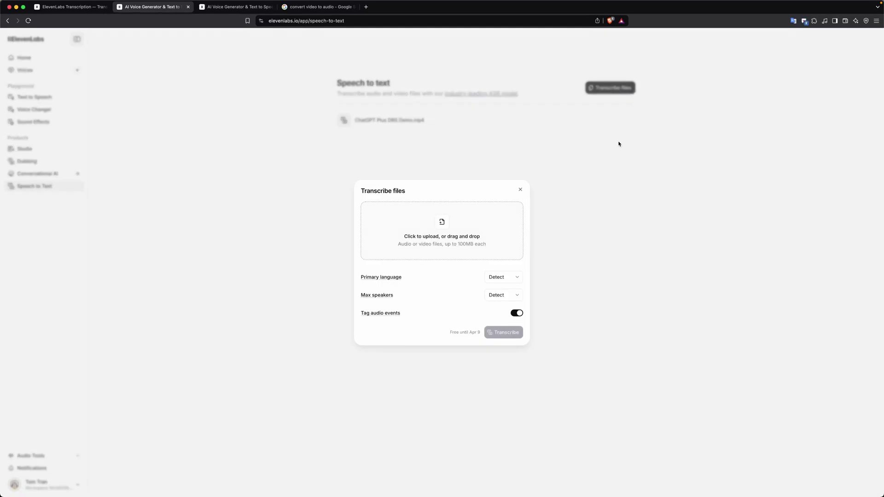
key("super+Tab")
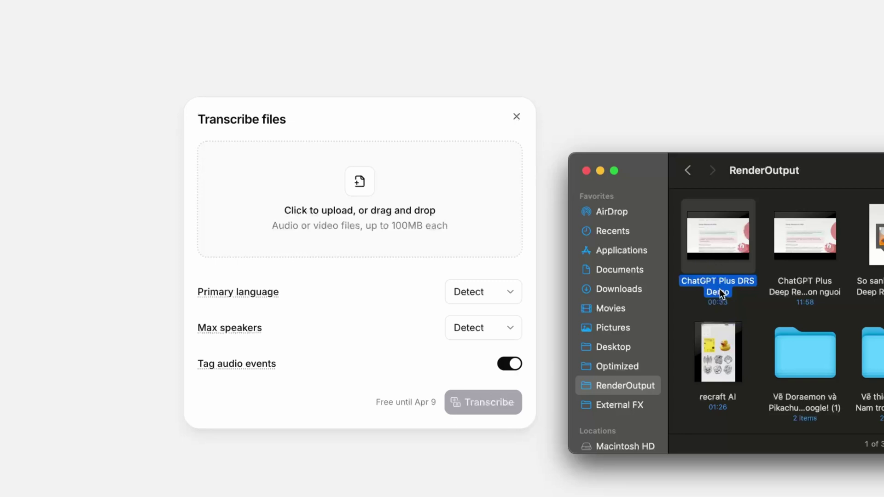
left_click_drag(716, 288, 387, 231)
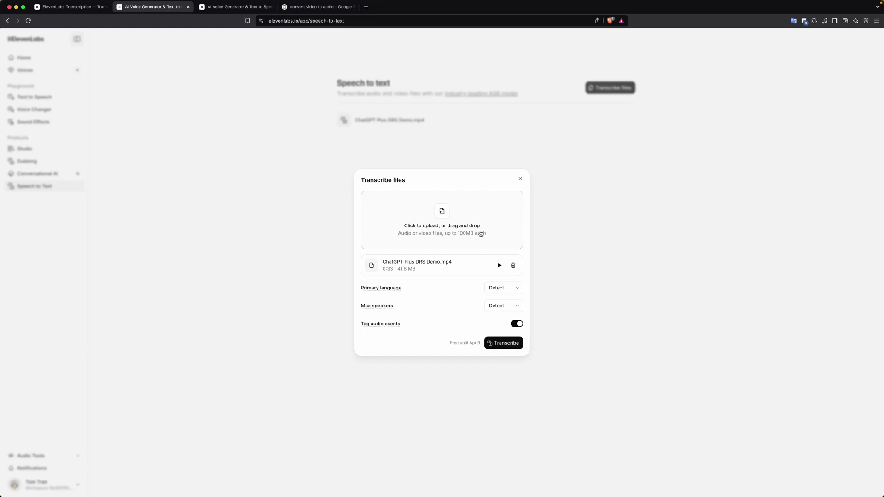
View the web search results for "convert video to audio" and return to the transcription settings.
left_click(304, 9)
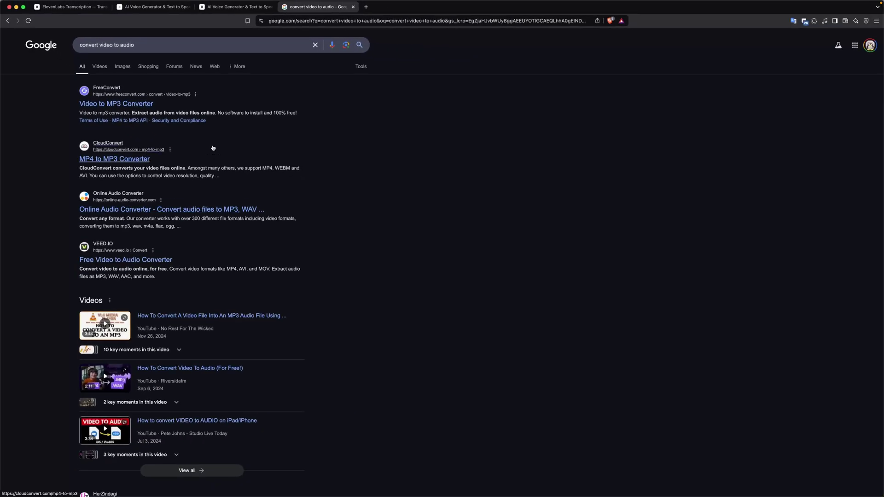
left_click(221, 9)
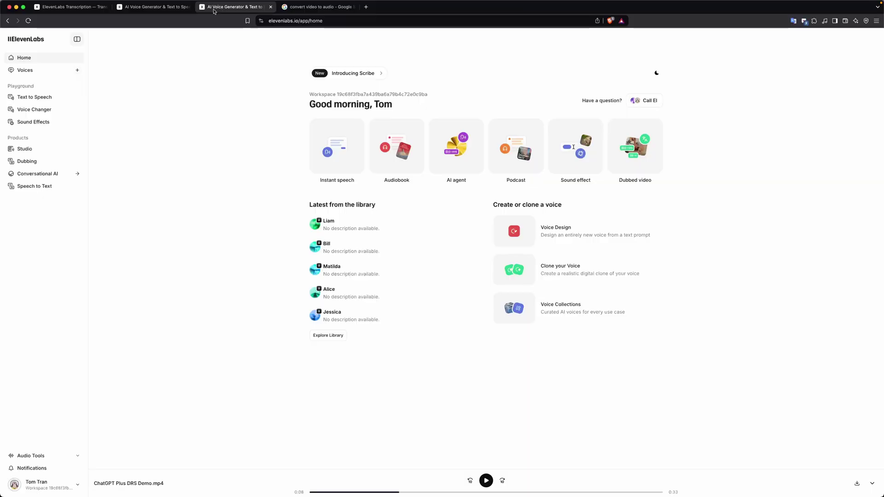
left_click(158, 9)
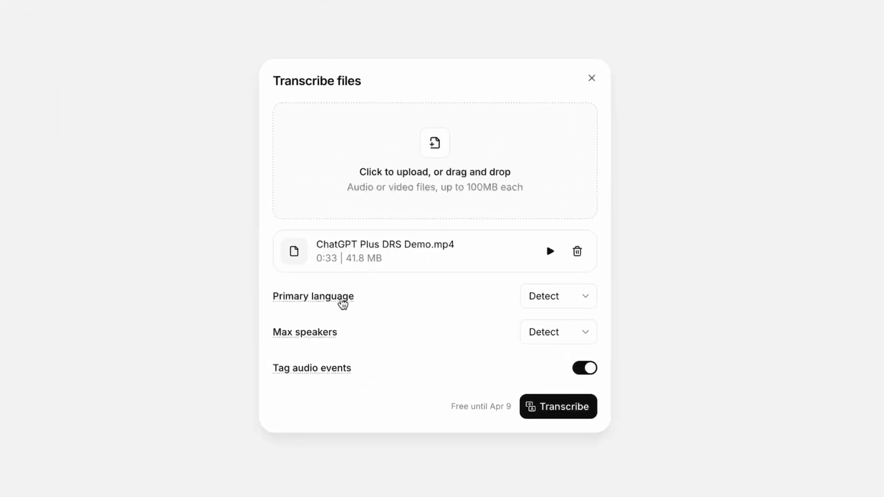
Switch the transcription's primary language to Vietnamese and back to Detect.
mouse_move(327, 303)
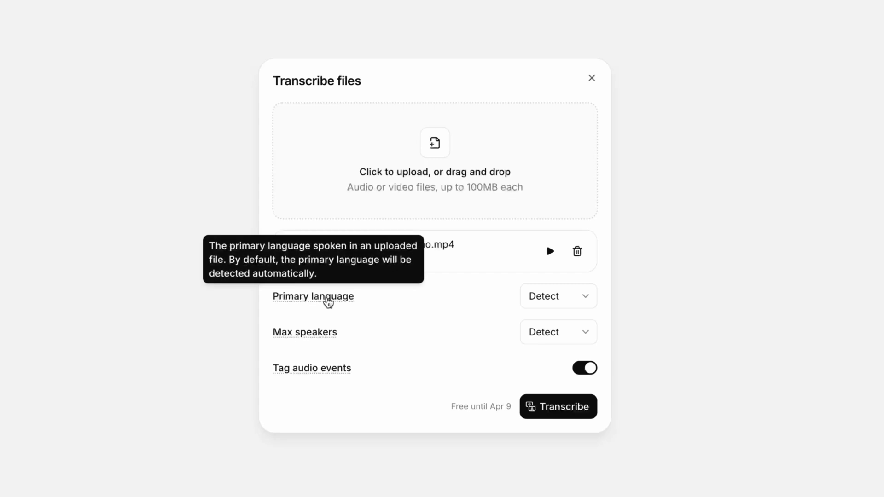
left_click(579, 303)
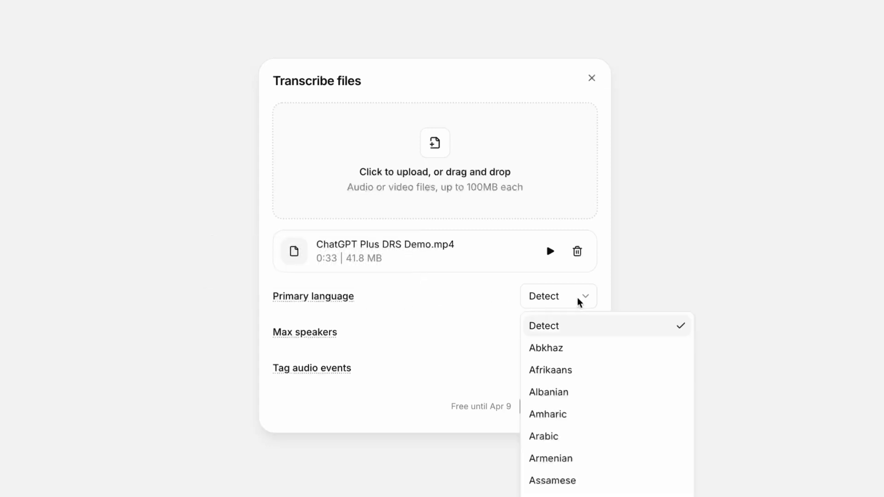
scroll(588, 375, "down", 20)
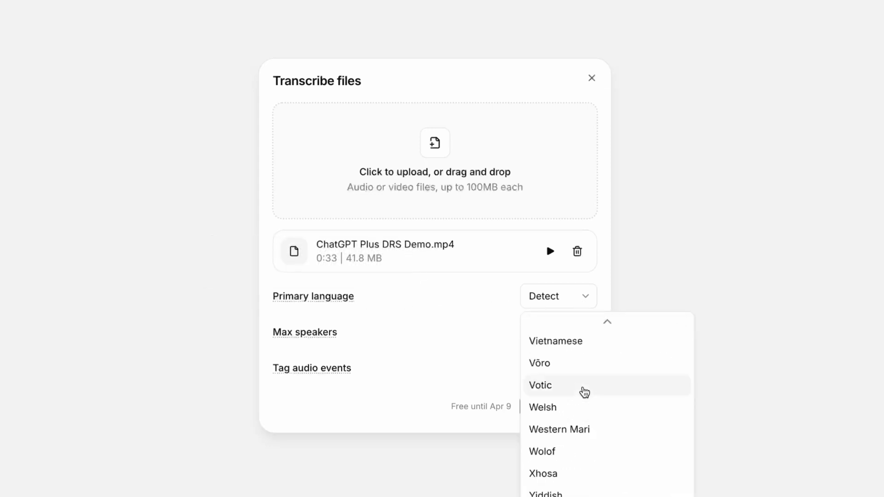
left_click(572, 346)
left_click(566, 300)
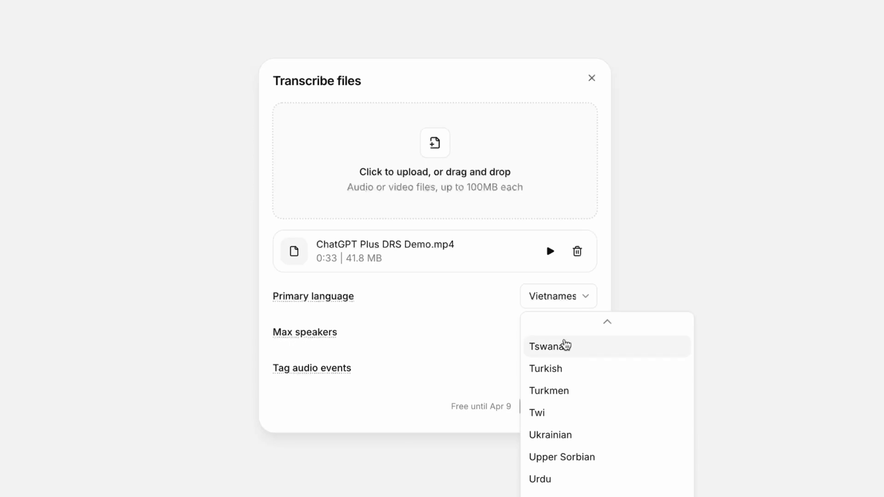
scroll(566, 346, "up", 20)
left_click(560, 328)
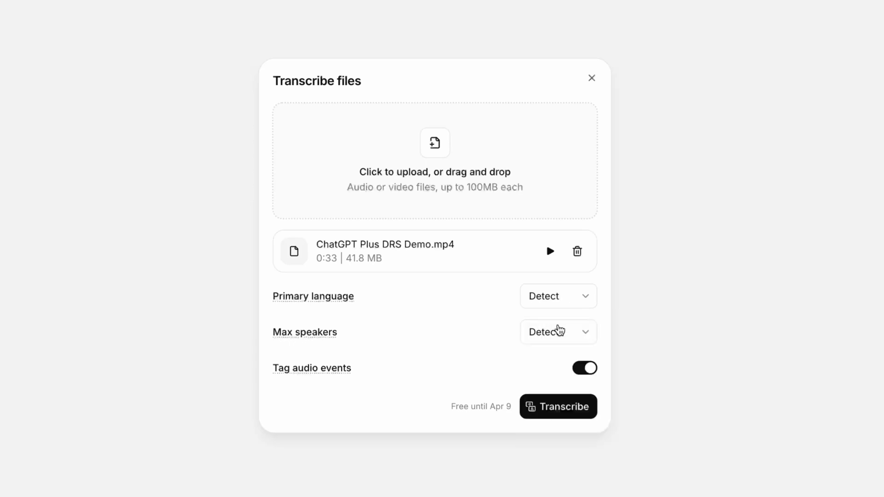
left_click(566, 298)
left_click(562, 325)
Set the transcription's primary language to Vietnamese.
left_click(557, 303)
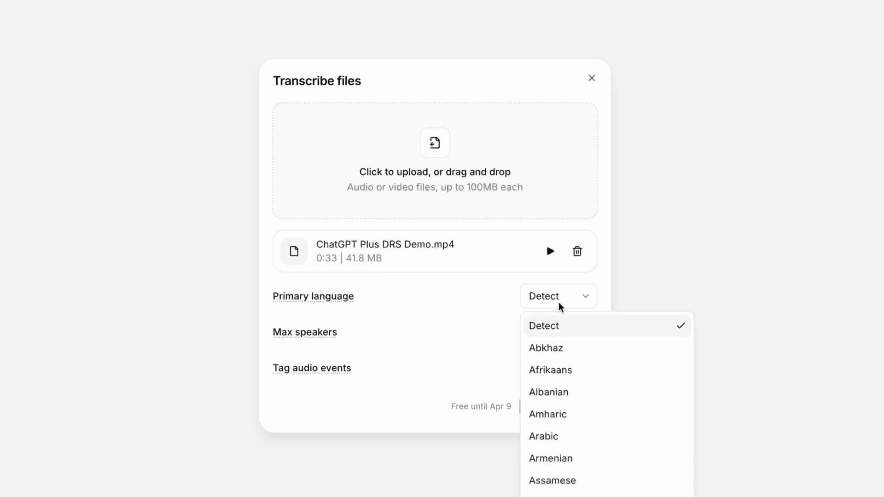
scroll(585, 388, "down", 20)
scroll(585, 387, "down", 15)
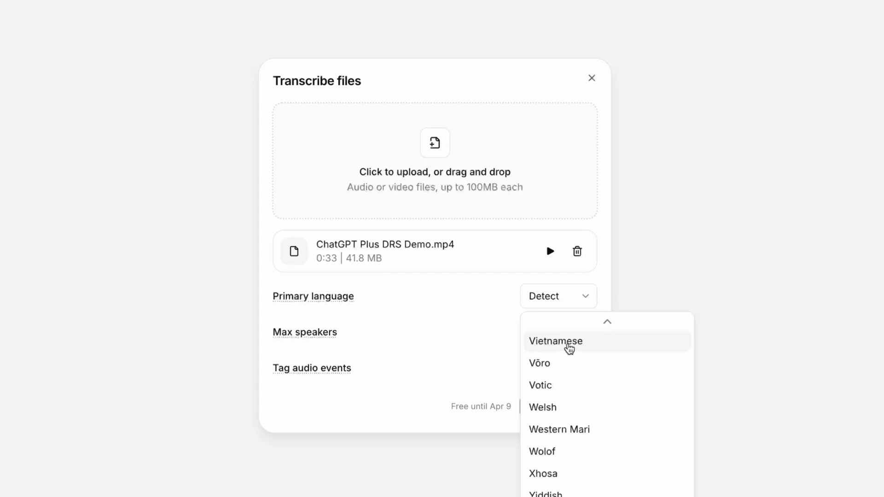
left_click(569, 349)
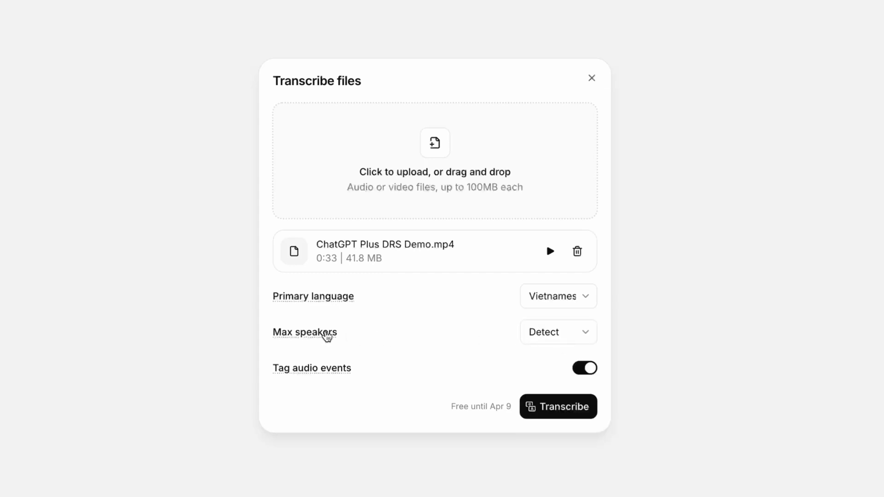
Set the maximum number of speakers for the transcription to 1.
mouse_move(327, 336)
left_click(564, 339)
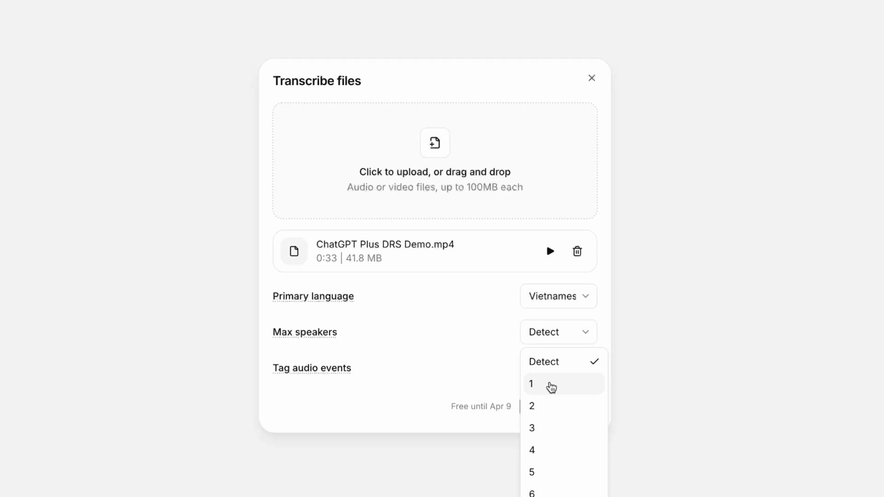
left_click(549, 384)
Switch the maximum number of speakers to Detect and back to 1.
left_click(552, 339)
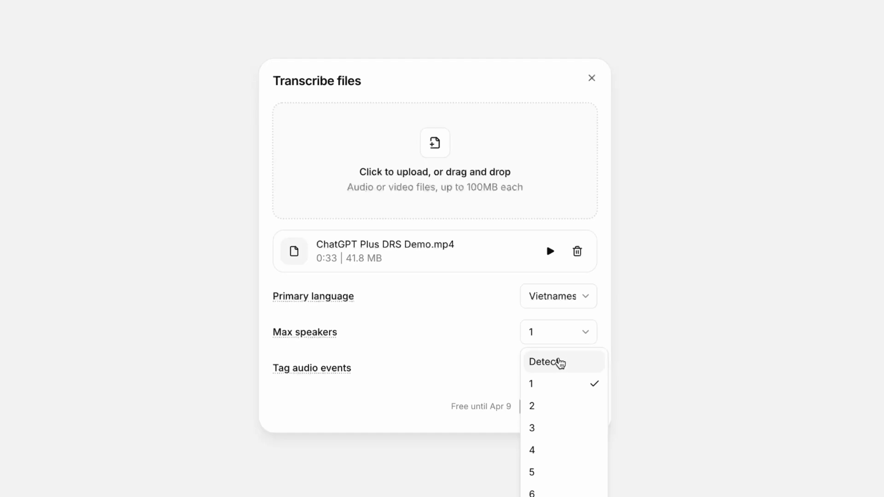
left_click(559, 362)
left_click(558, 339)
left_click(550, 386)
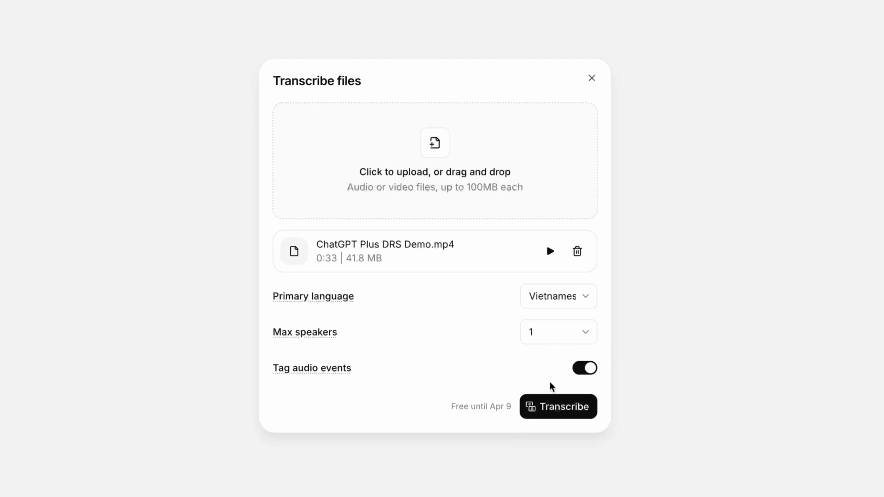
Preview the uploaded video at a lowered volume and start its transcription.
mouse_move(325, 371)
left_click(550, 253)
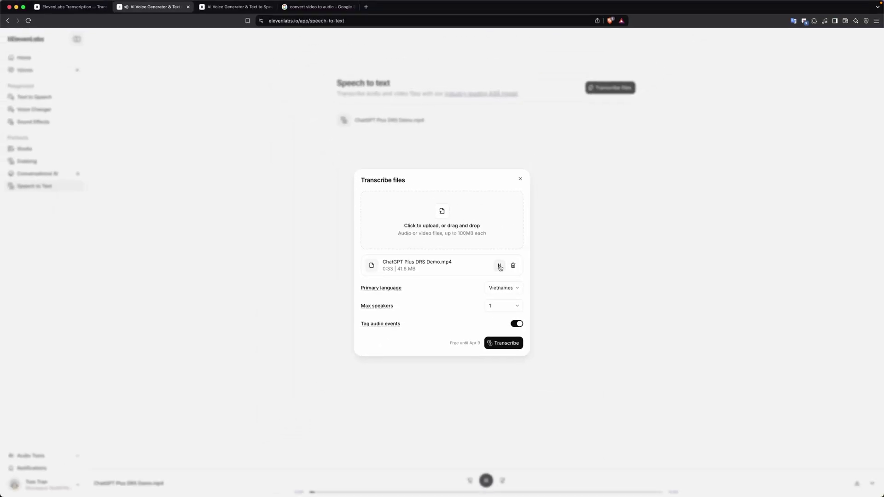
key("XF86AudioLowerVolume")
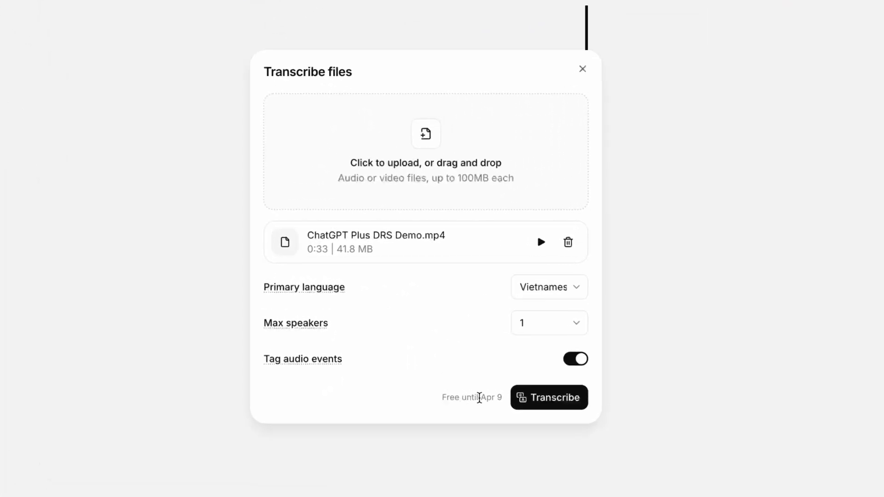
mouse_move(488, 401)
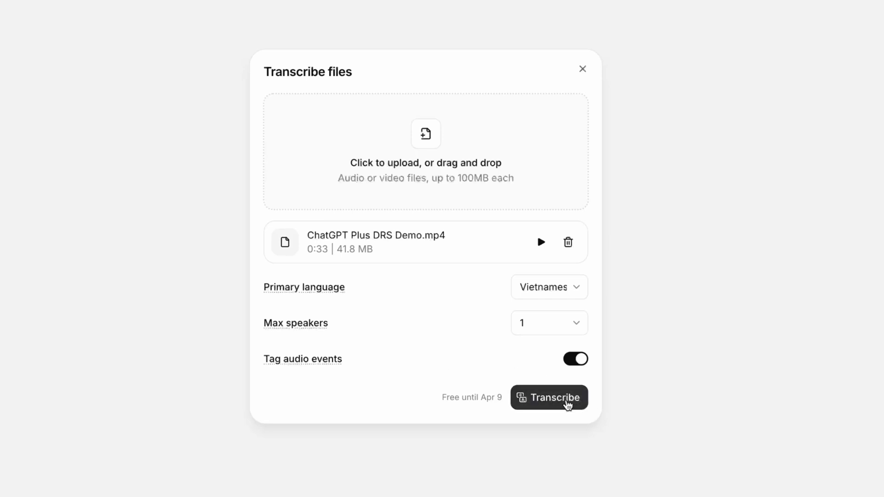
left_click(568, 405)
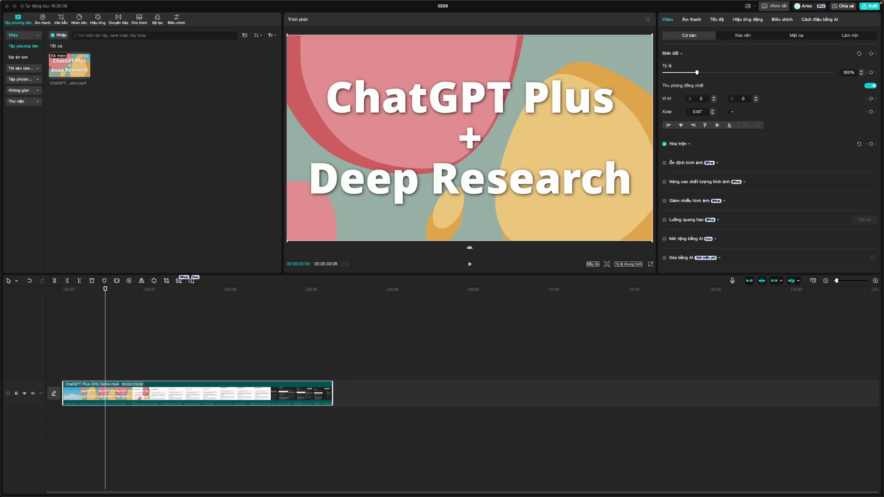
Generate automatic subtitles for the clip on the timeline with Tiếng Việt as the spoken language.
left_click(61, 19)
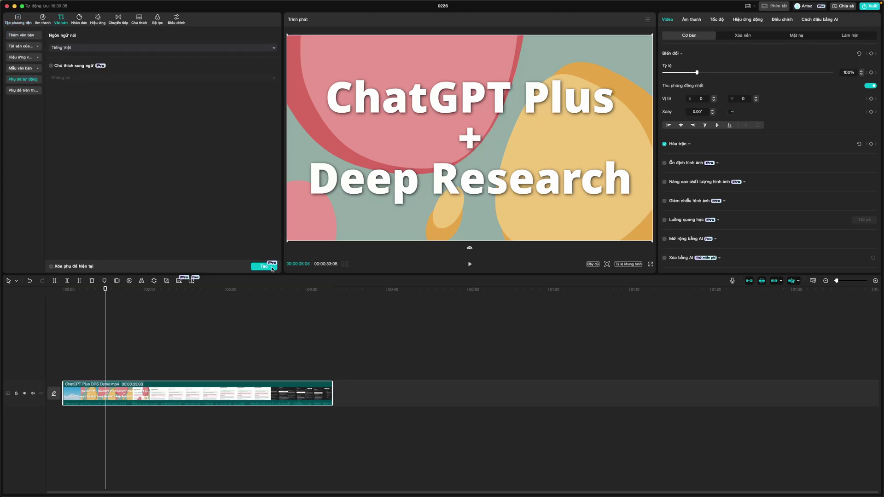
left_click(135, 46)
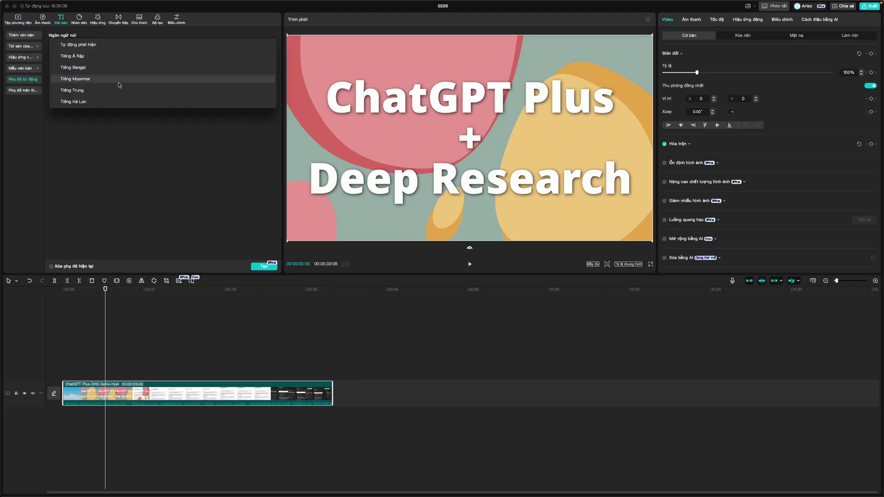
left_click(99, 101)
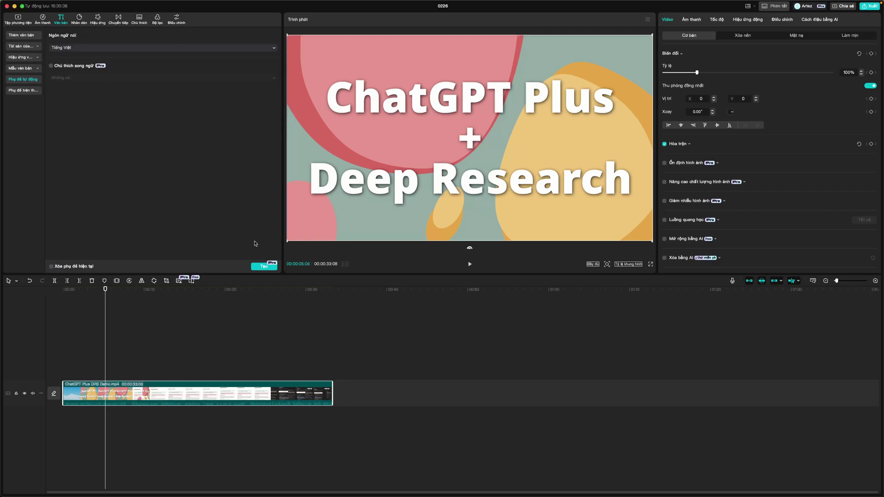
left_click(261, 265)
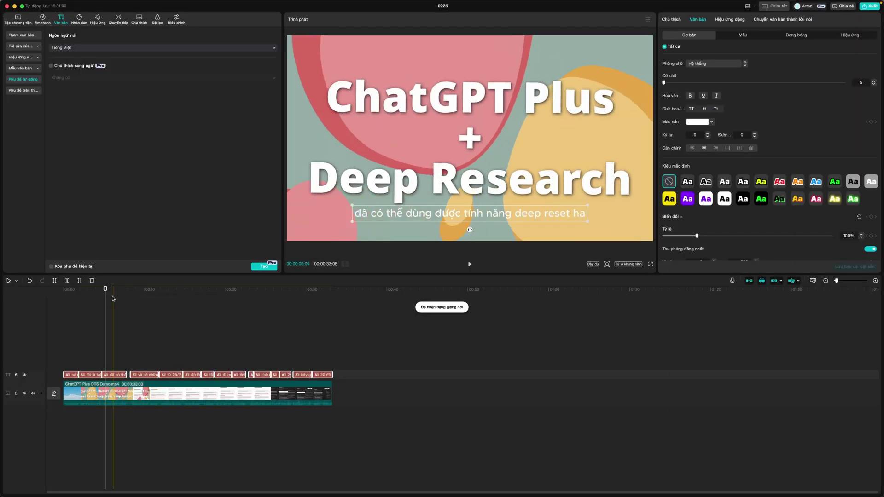
Switch back to ElevenLabs, open the newest ChatGPT Plus DRS Demo.mp4 transcript and play part of it against the text.
key("ctrl+Left")
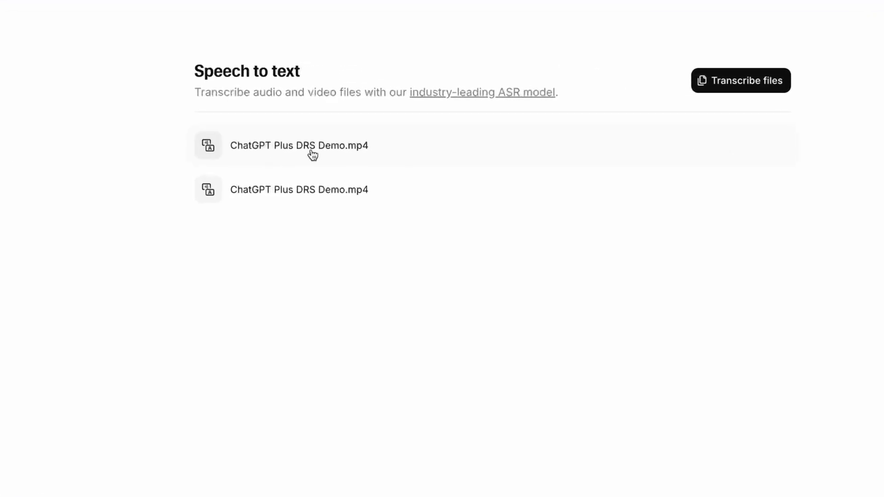
left_click(313, 153)
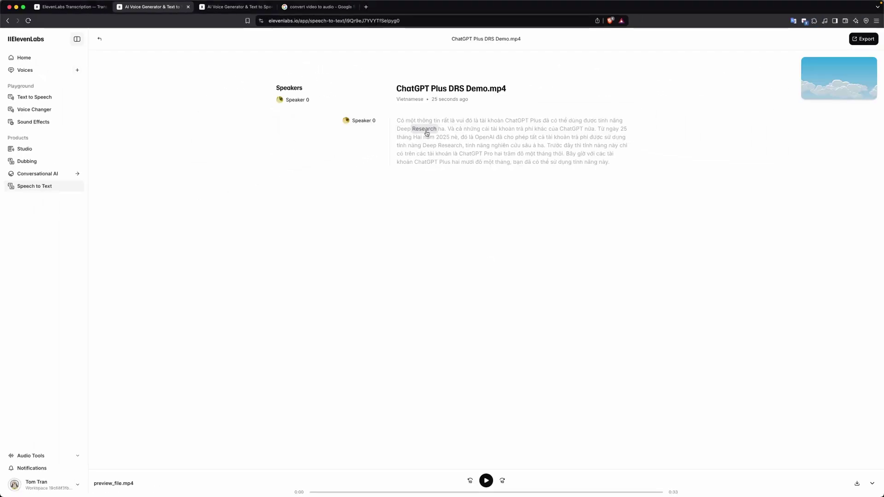
left_click(485, 480)
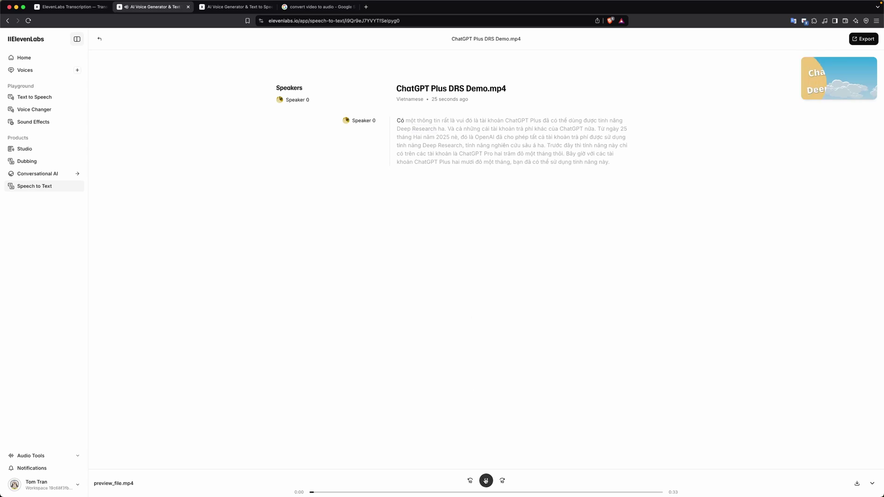
left_click(485, 480)
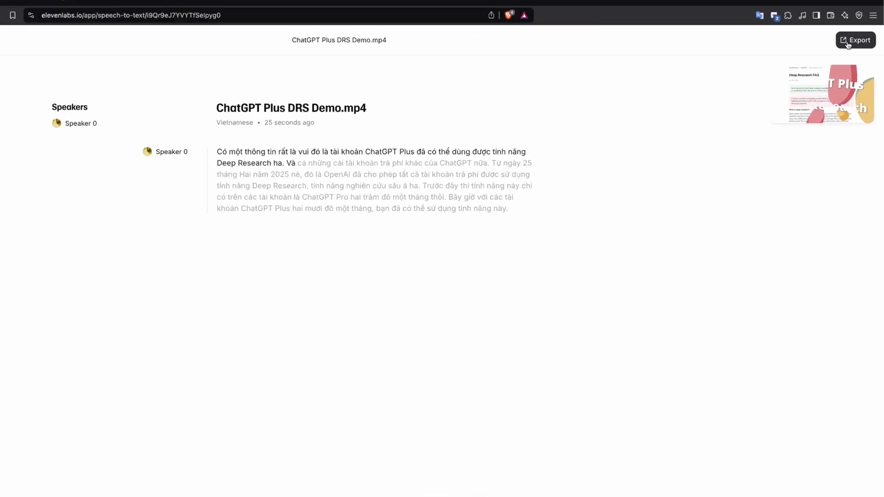
Export the transcript in SRT format and save it to the Downloads folder under the suggested name.
left_click(847, 42)
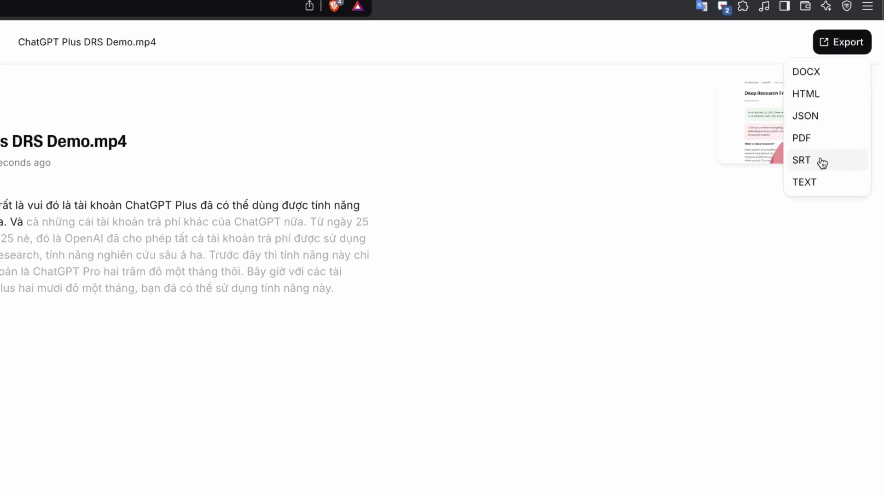
left_click(822, 161)
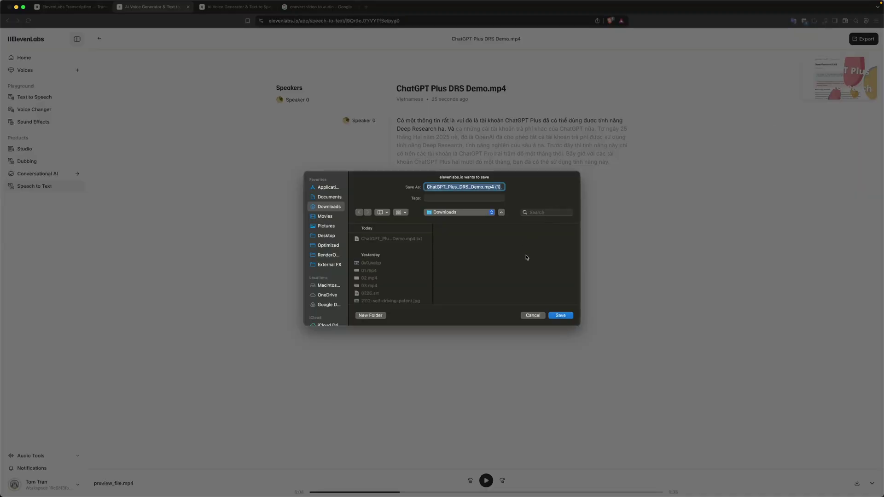
left_click(560, 315)
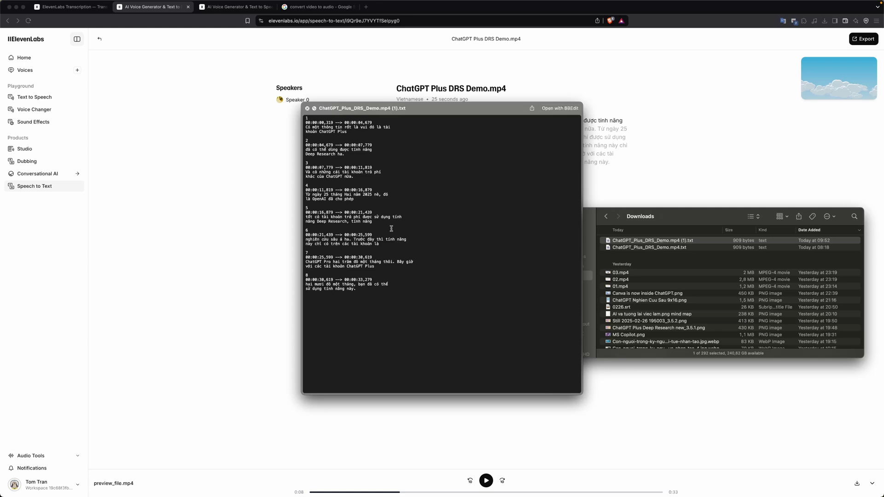
Highlight the timestamped captions in the exported file's preview to examine them, and close the preview.
left_click_drag(376, 290, 298, 122)
left_click(399, 179)
left_click(308, 109)
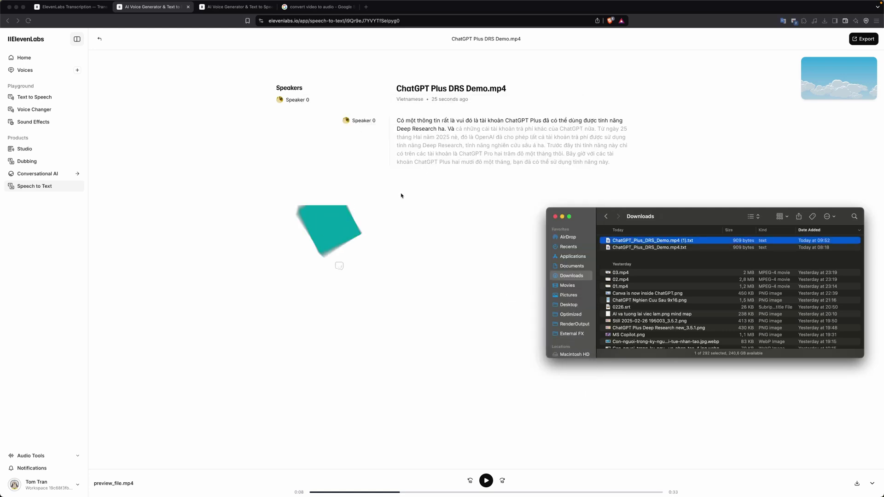